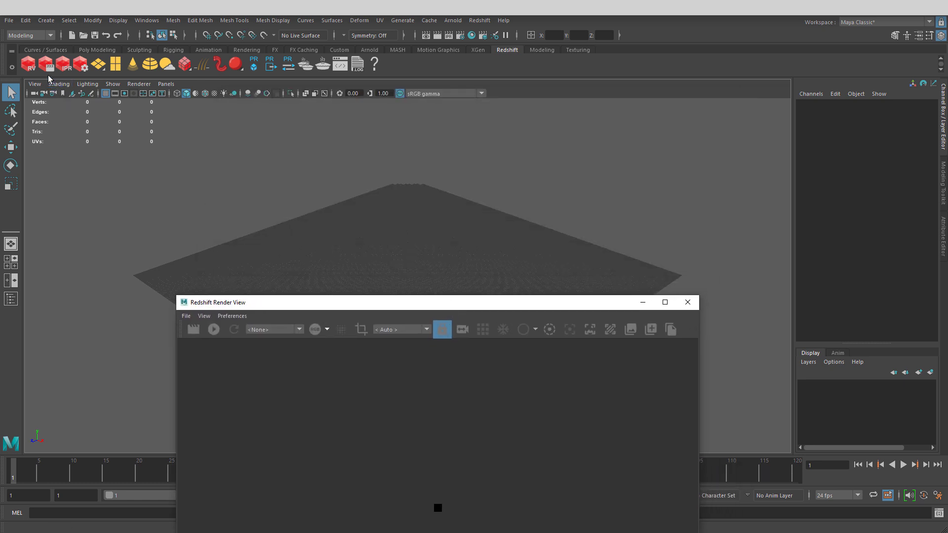
Render the empty perspective view with Redshift and bring the whole render window into view
click(50, 66)
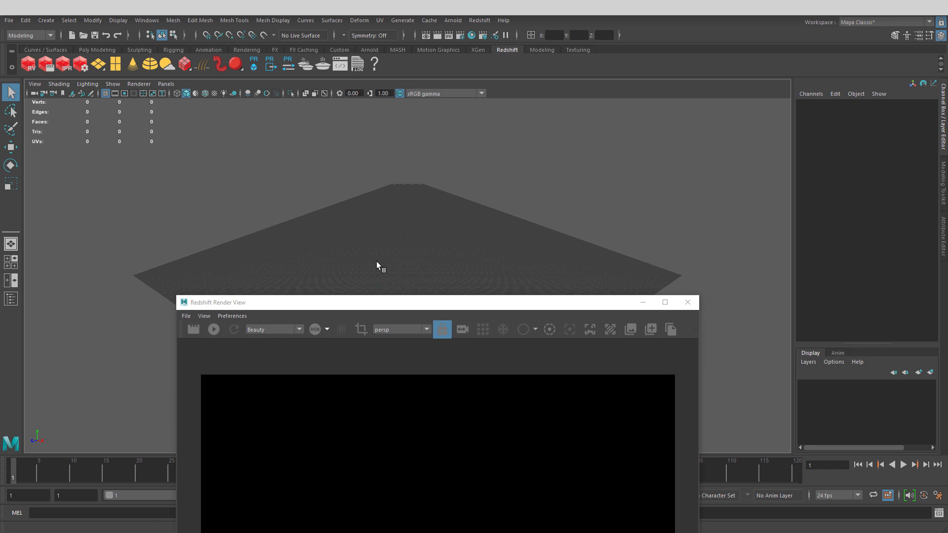
drag(419, 311, 515, 89)
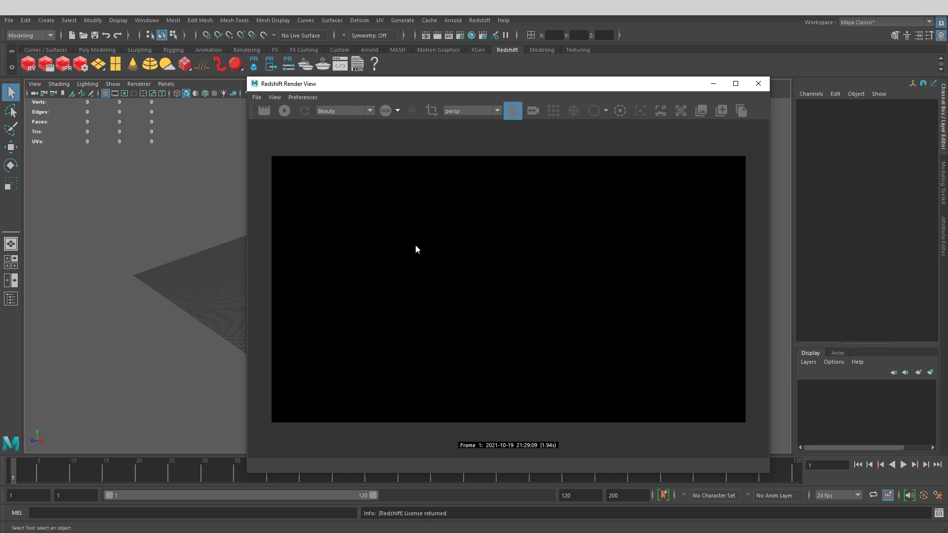
Review the Redshift render settings for Common, Output and AOV, and close the settings and Redshift Render View windows
click(82, 66)
drag(665, 81, 700, 62)
drag(590, 85, 570, 87)
click(741, 67)
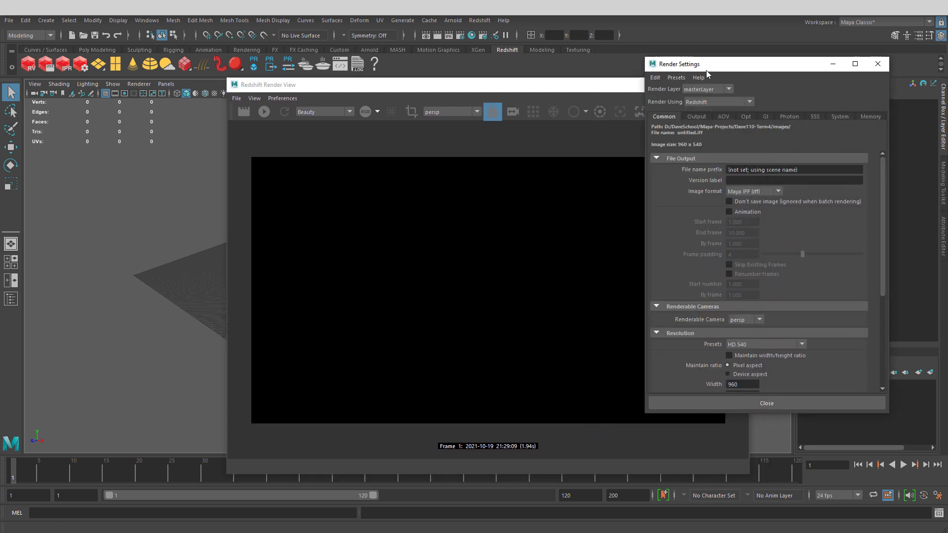
click(691, 115)
click(718, 114)
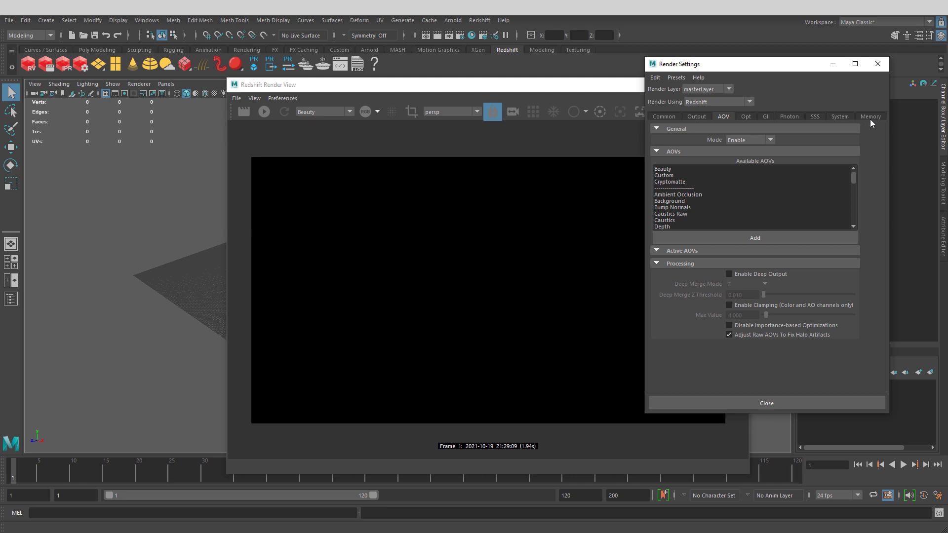
click(666, 117)
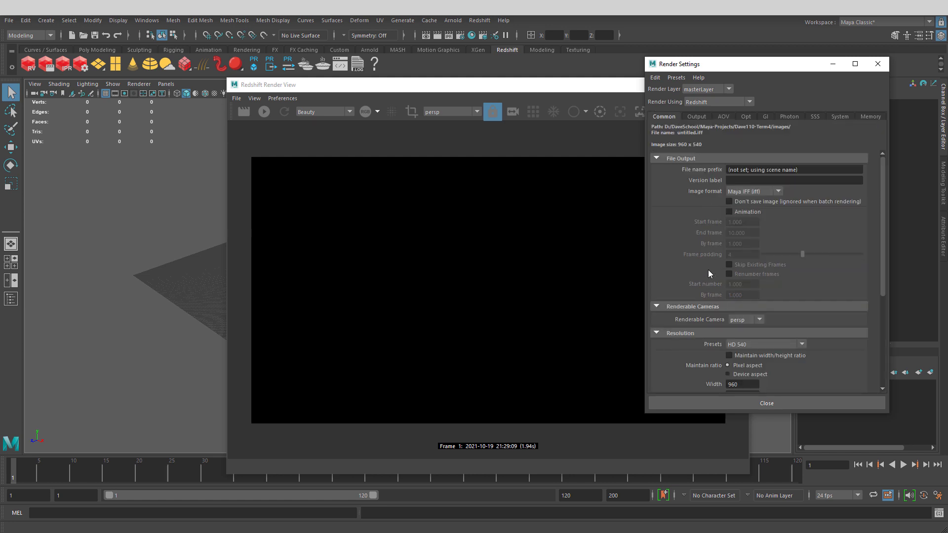
click(878, 64)
drag(527, 88, 578, 75)
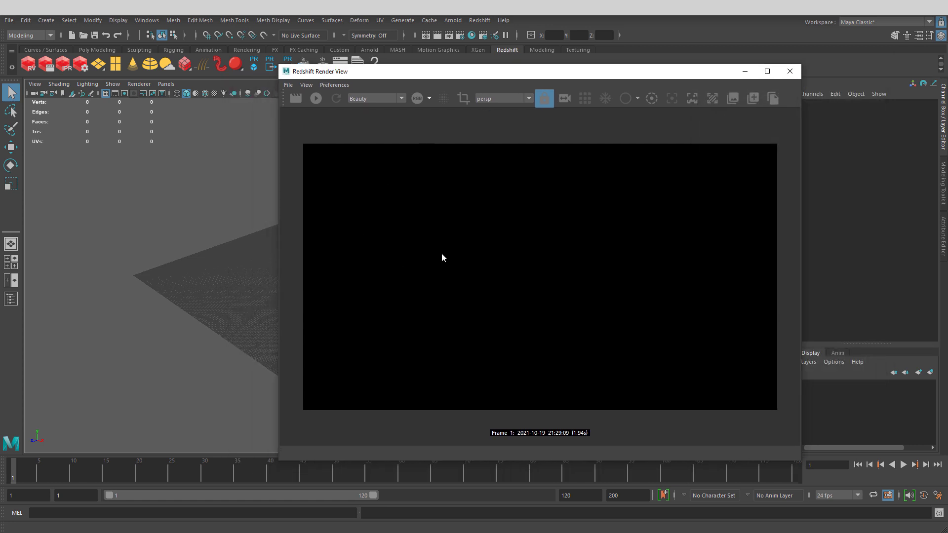
alt+drag(253, 233, 202, 247)
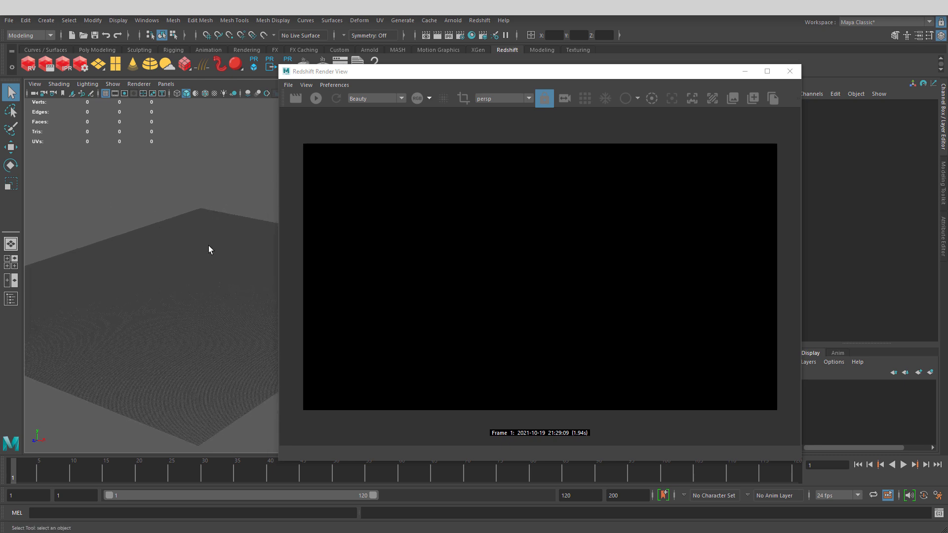
click(790, 71)
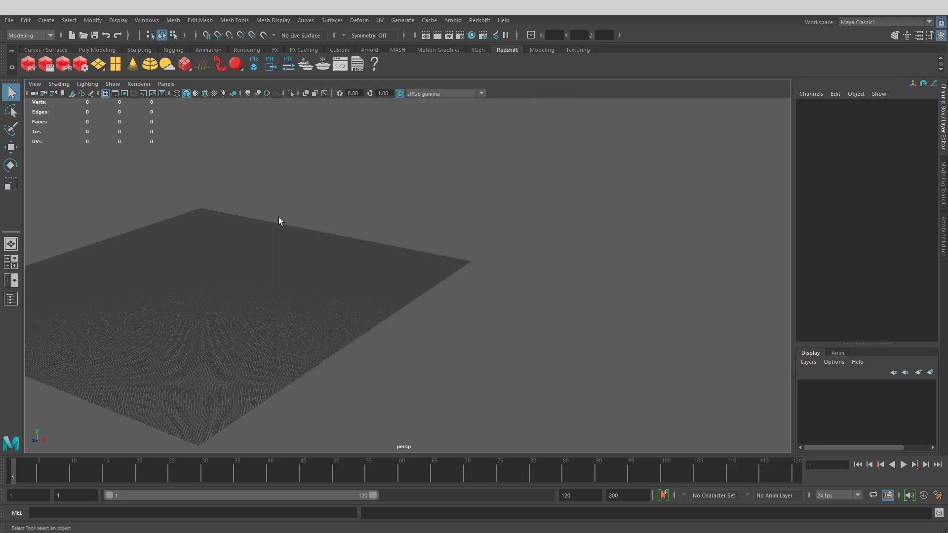
Create a polygon cube at the origin, scale it uniformly to about 125.6 and raise it to about 63.3 in Y
alt+drag(305, 214, 482, 205)
alt+right_drag(483, 205, 539, 241)
alt+drag(540, 240, 450, 283)
alt+right_drag(451, 284, 645, 325)
alt+middle_drag(645, 325, 455, 247)
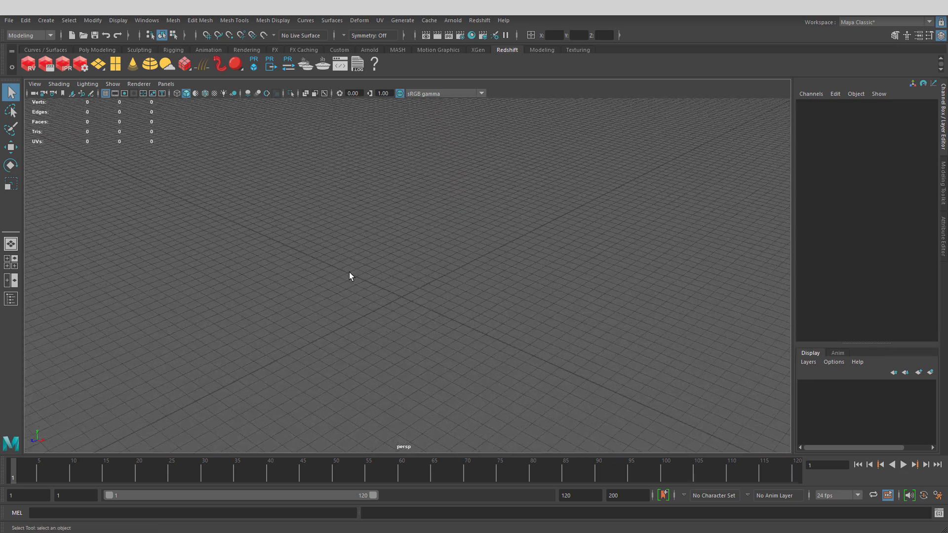
click(94, 51)
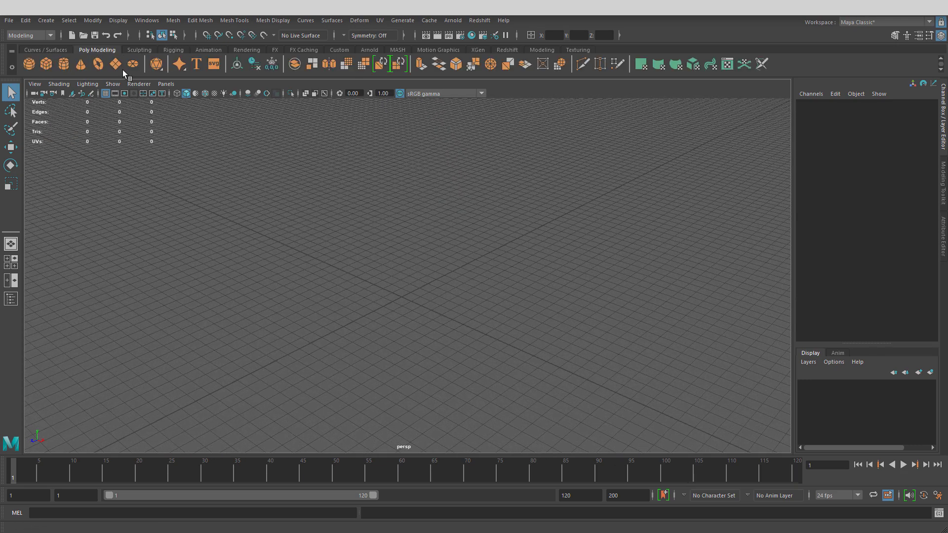
click(46, 63)
key(r)
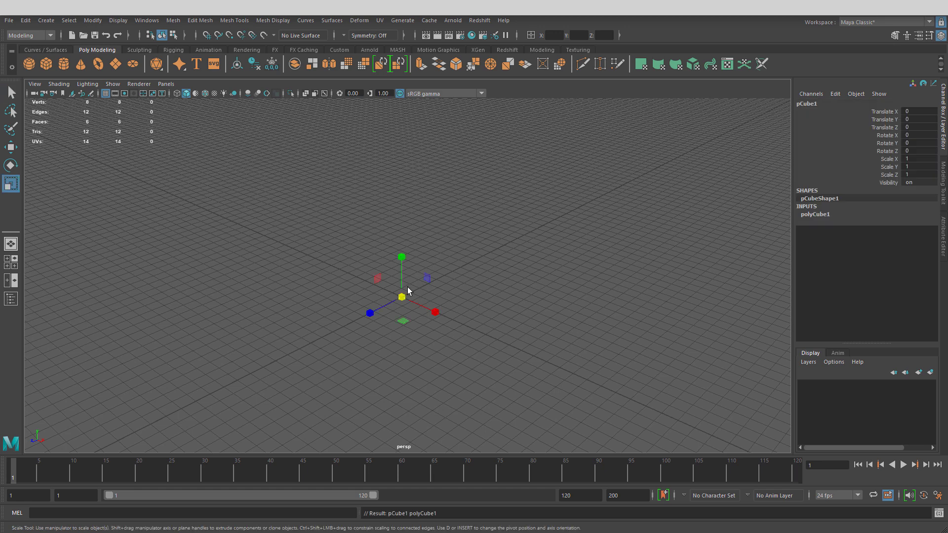
drag(402, 297, 546, 313)
key(w)
drag(399, 254, 415, 173)
key(f)
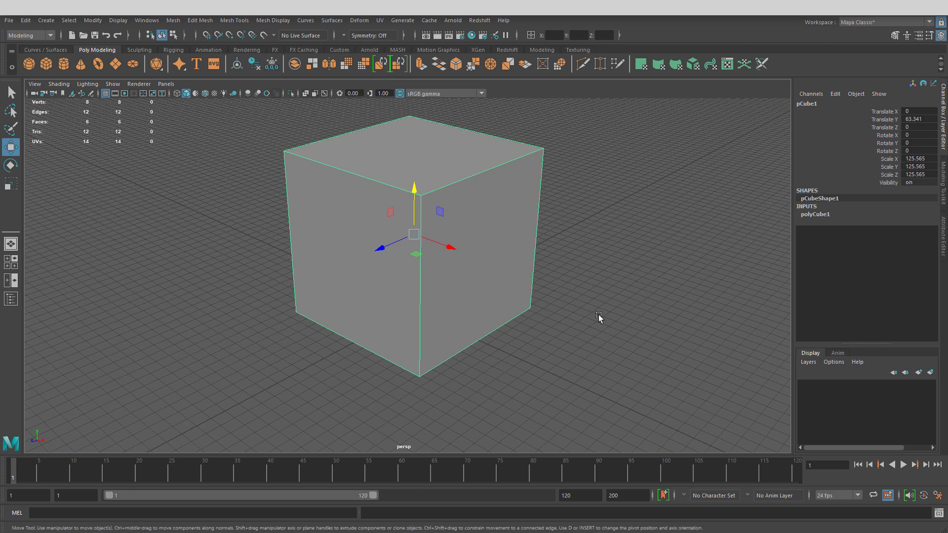
Create a polygon plane under the cube and scale it uniformly to about 960.6 as the ground
alt+right_drag(563, 290, 459, 278)
alt+middle_drag(459, 277, 441, 296)
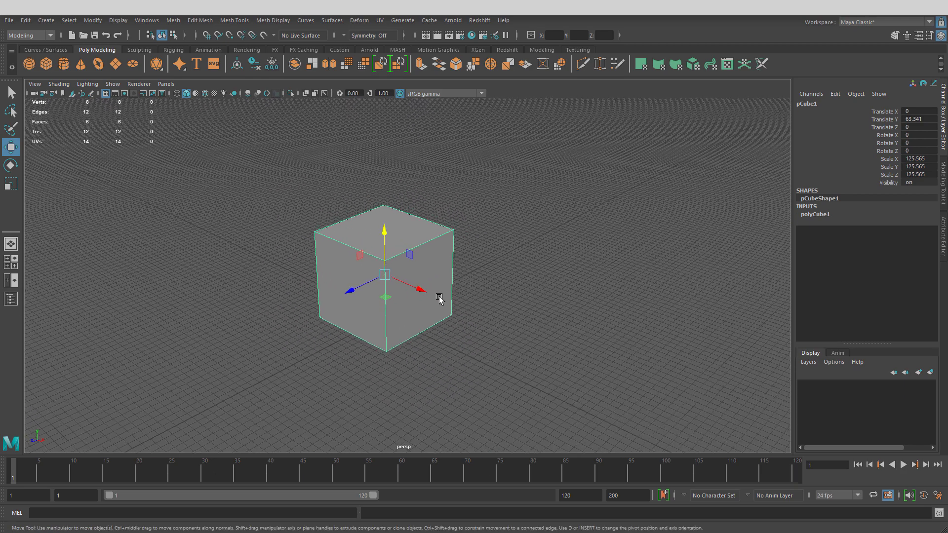
alt+drag(441, 296, 434, 284)
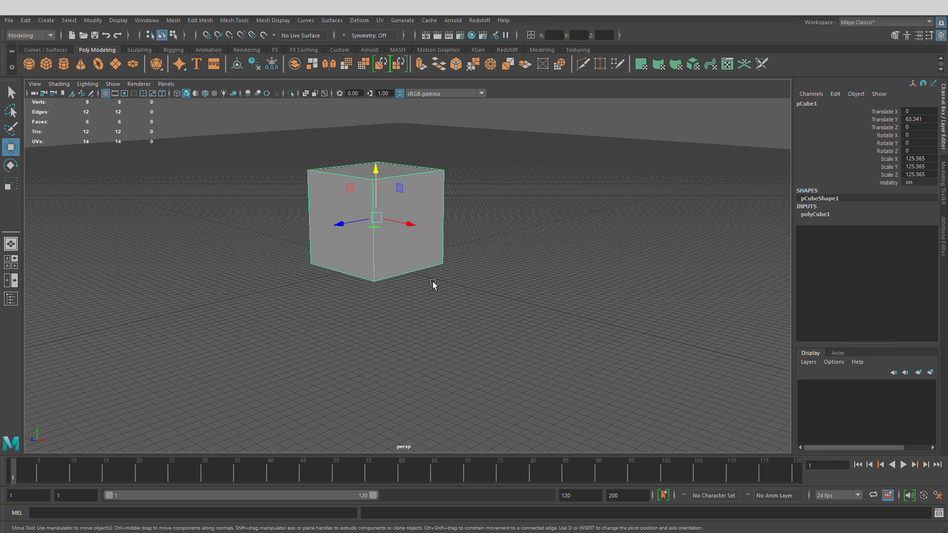
alt+right_drag(345, 248, 384, 285)
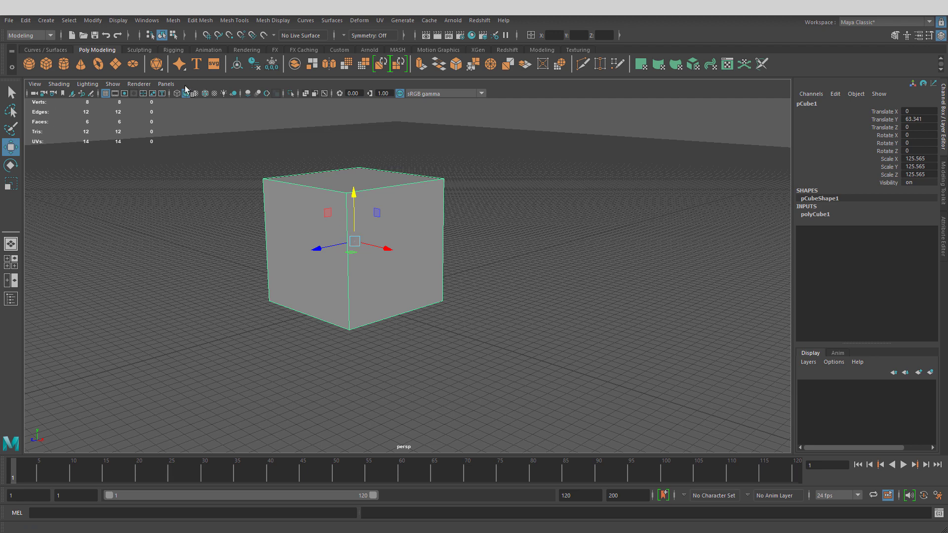
click(115, 64)
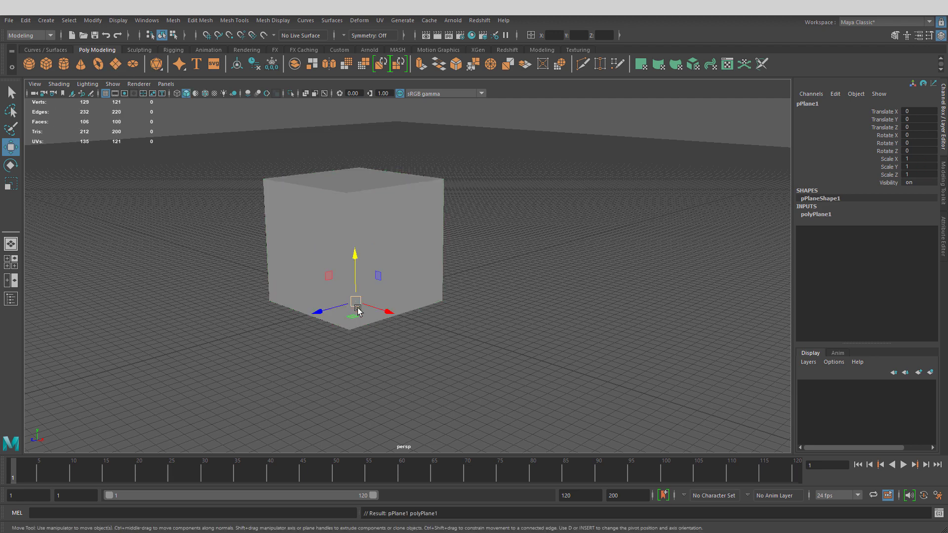
key(r)
drag(356, 302, 741, 302)
drag(356, 302, 362, 302)
Set the ground plane's width and height subdivisions to 1 and deselect it
click(858, 214)
drag(923, 237, 921, 244)
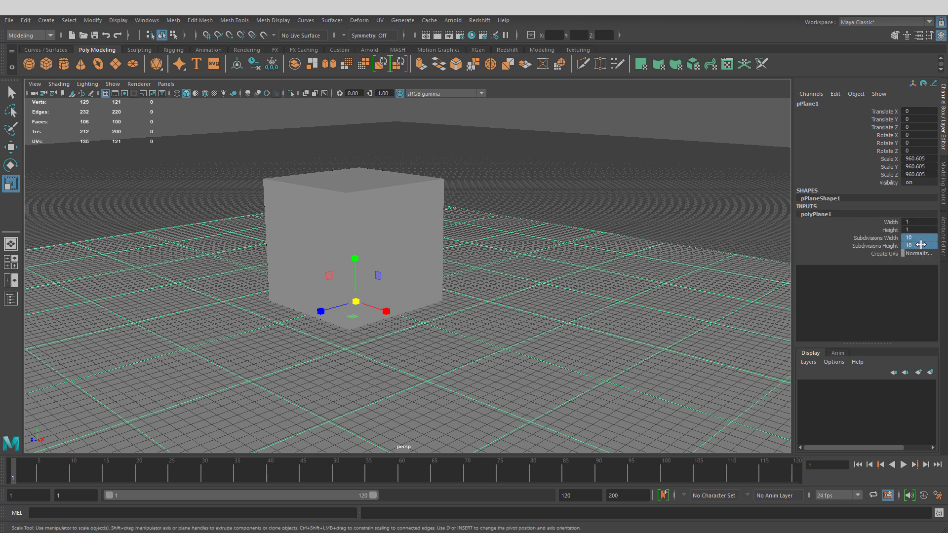
text(1)
key(Return)
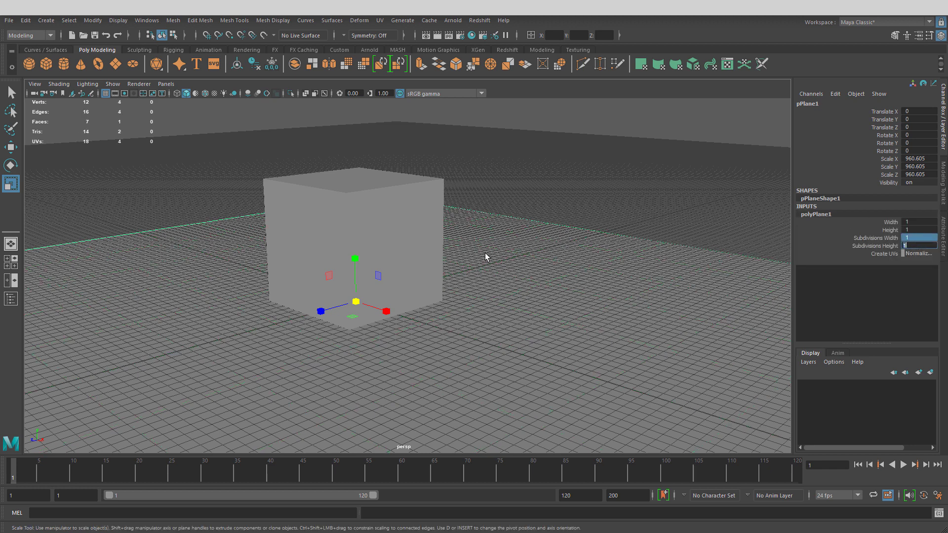
alt+middle_drag(427, 265, 463, 247)
key(w)
drag(392, 241, 391, 237)
click(573, 183)
Place the Redshift Render View beside the scene and render the cube and ground plane without lights
alt+drag(461, 220, 423, 178)
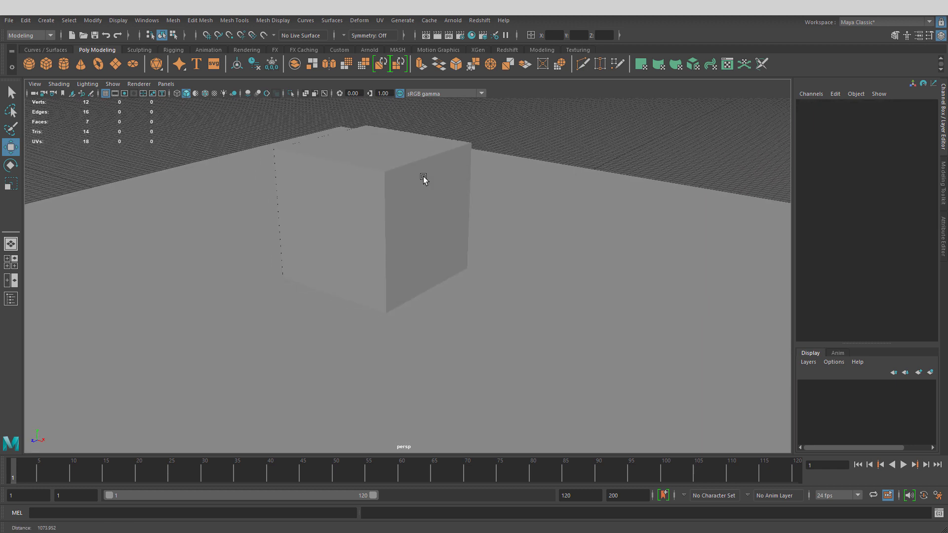
click(509, 51)
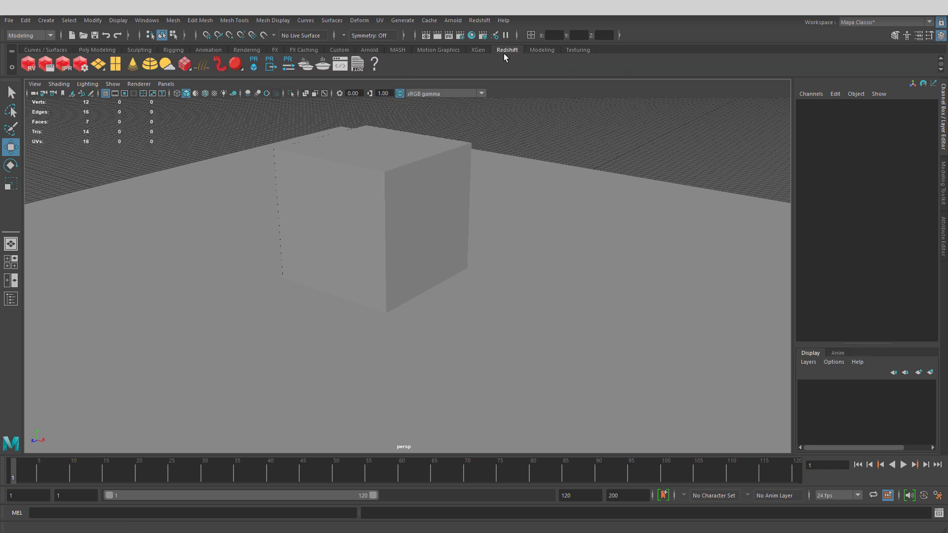
click(29, 64)
drag(500, 76, 589, 67)
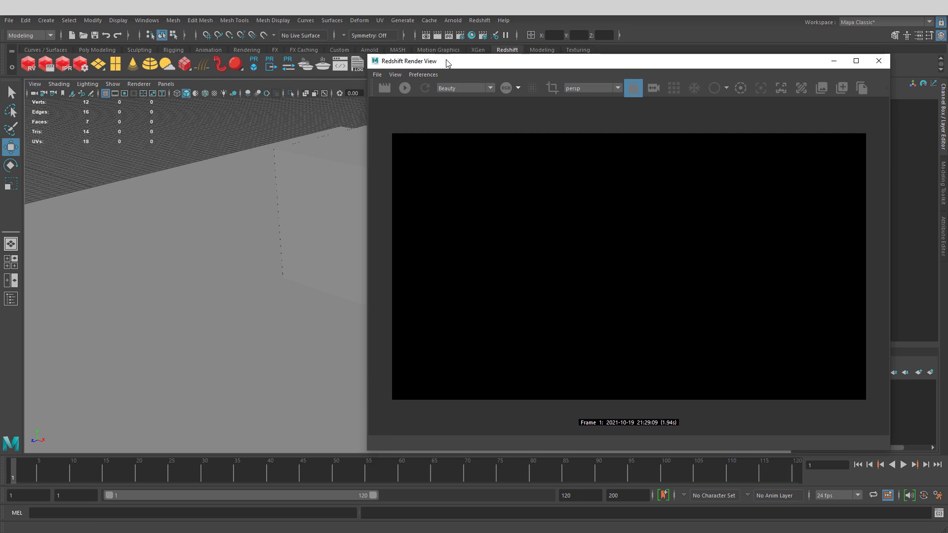
drag(452, 64, 477, 78)
alt+middle_drag(258, 171, 257, 202)
alt+right_drag(257, 202, 305, 206)
alt+drag(306, 210, 331, 203)
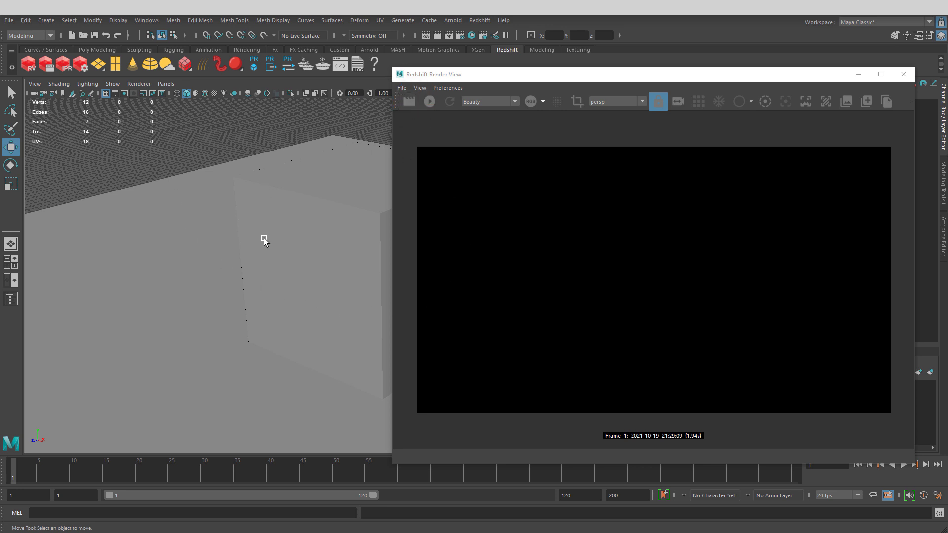
click(409, 102)
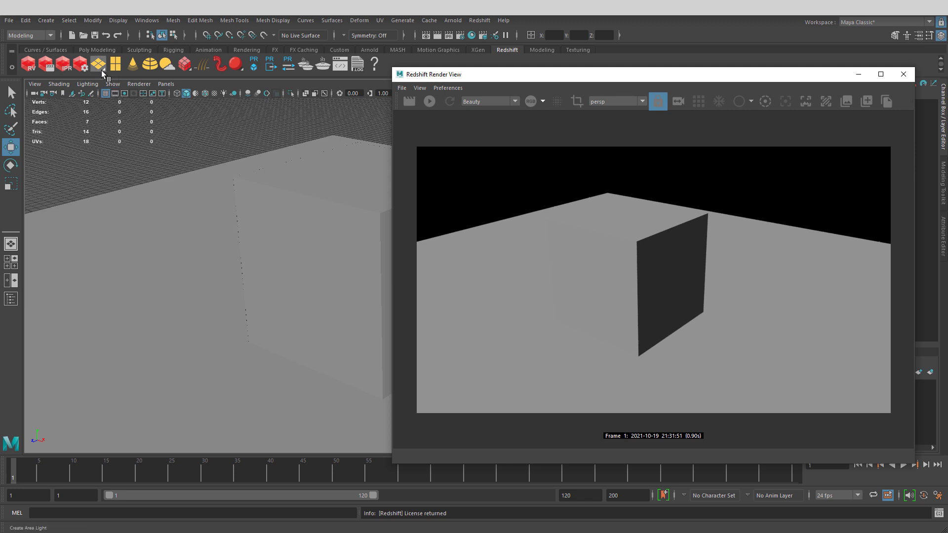
Look over the available light types and create a Redshift area light
scroll(206, 208, down, 4)
alt+middle_drag(241, 228, 262, 247)
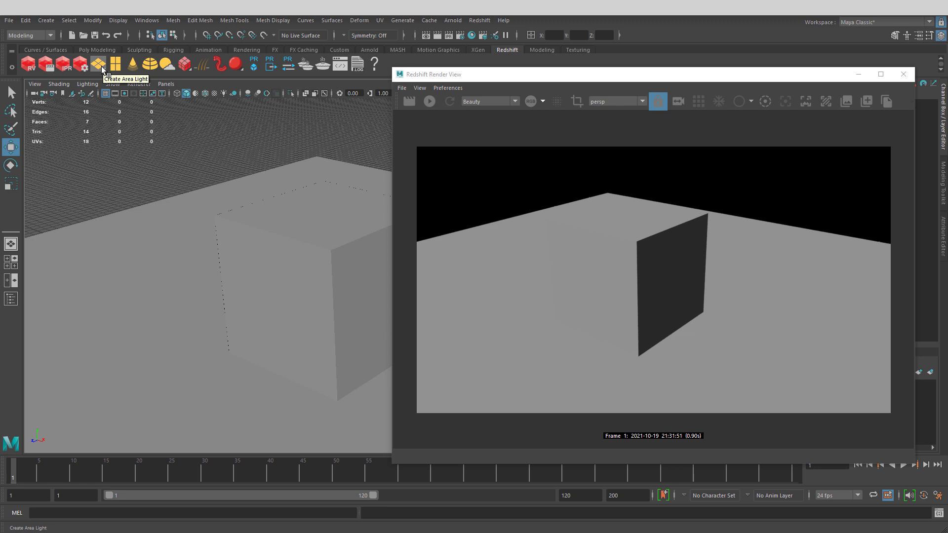
click(49, 22)
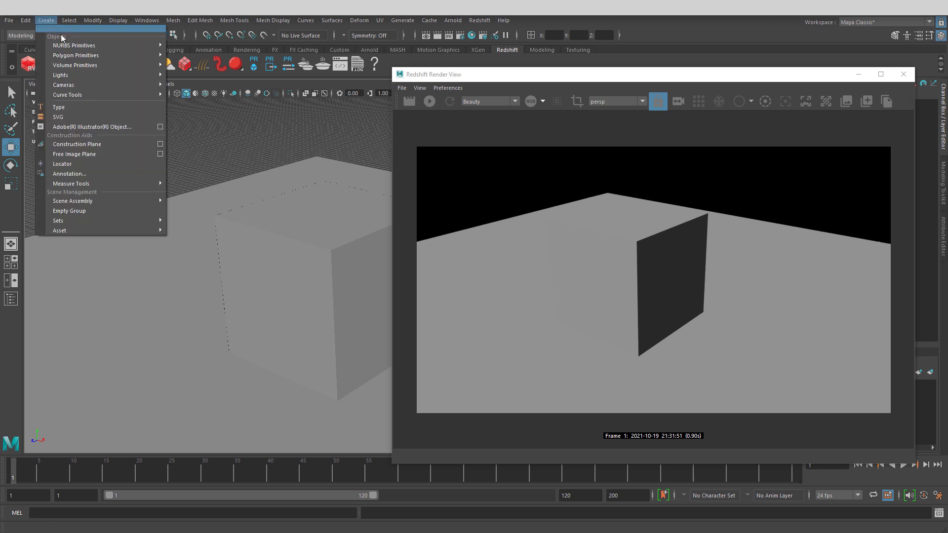
mouse_move(100, 74)
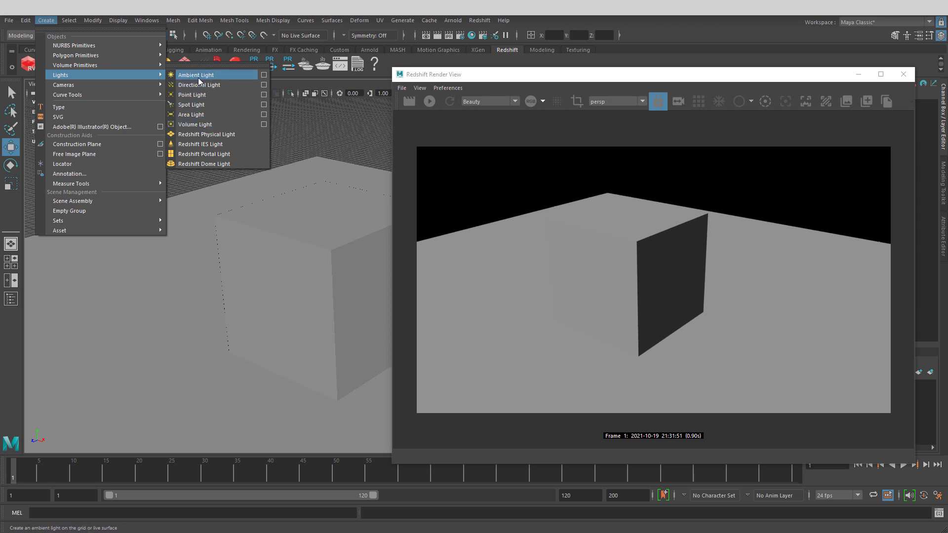
click(199, 21)
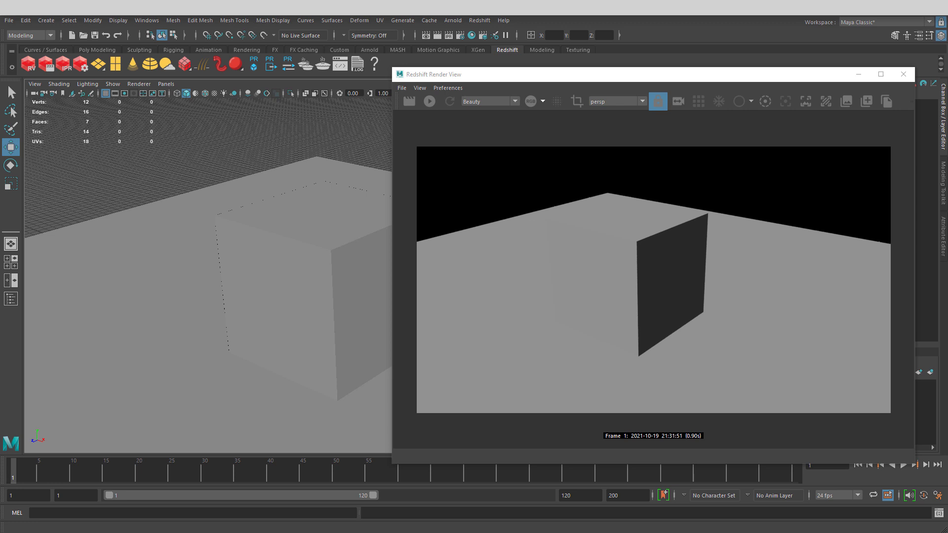
right_click(102, 70)
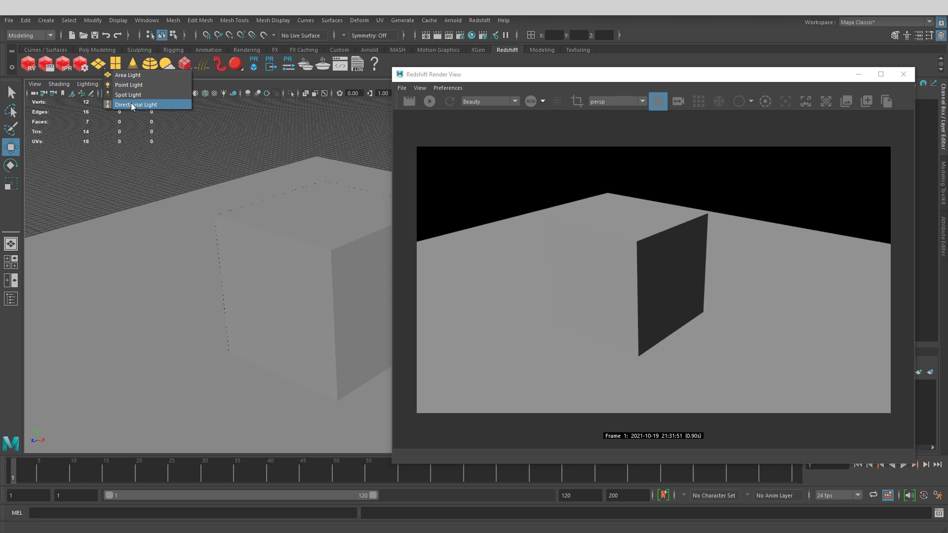
click(125, 75)
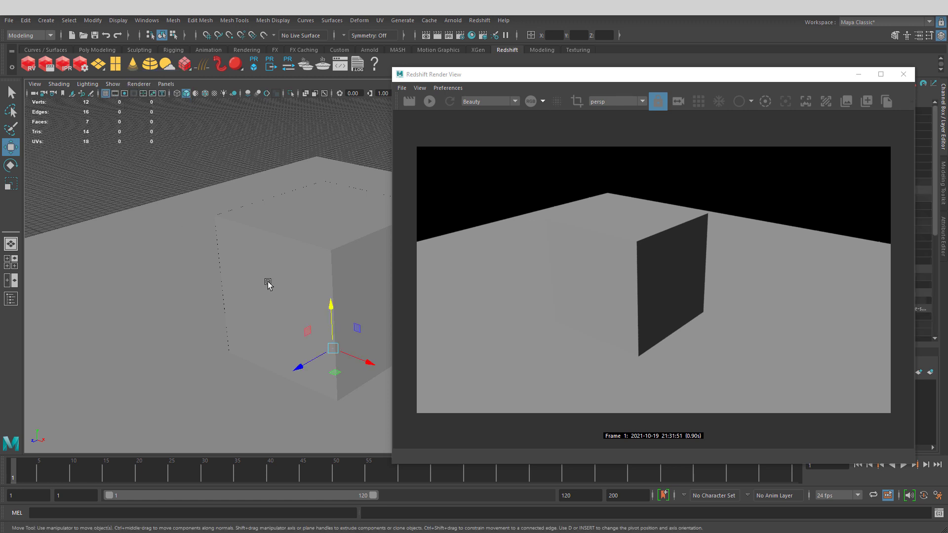
Move the area light out of the cube along Z and scale it uniformly to about 58
drag(301, 366, 196, 425)
alt+middle_drag(224, 378, 175, 267)
drag(161, 302, 221, 300)
key(r)
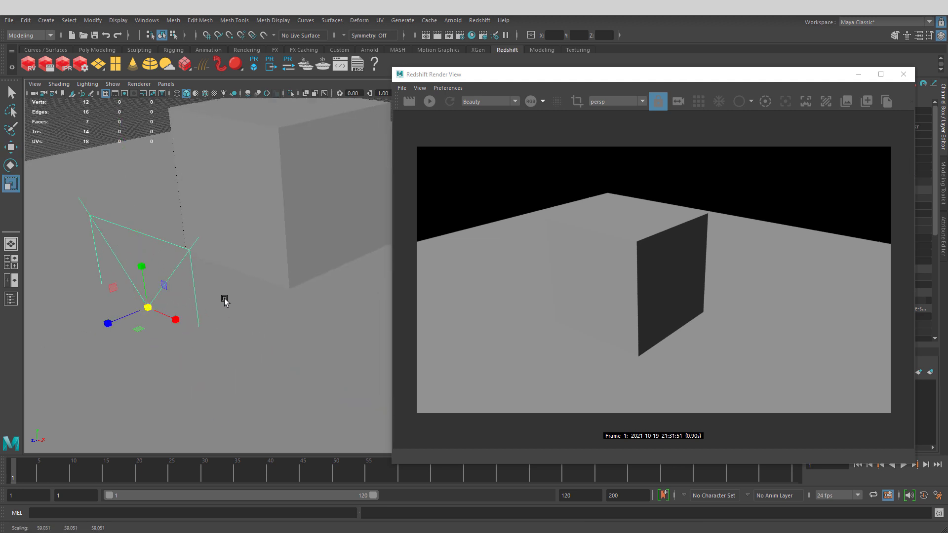
scroll(219, 294, down, 2)
scroll(219, 290, down, 2)
alt+middle_drag(219, 291, 241, 310)
alt+drag(241, 310, 193, 299)
Position the area light at about 143.9 cm in Y and 154.3 cm in Z, and render the lit scene
key(w)
drag(164, 246, 147, 135)
mouse_move(125, 177)
mouse_down()
mouse_move(105, 192)
mouse_move(127, 189)
mouse_up()
drag(137, 153, 139, 163)
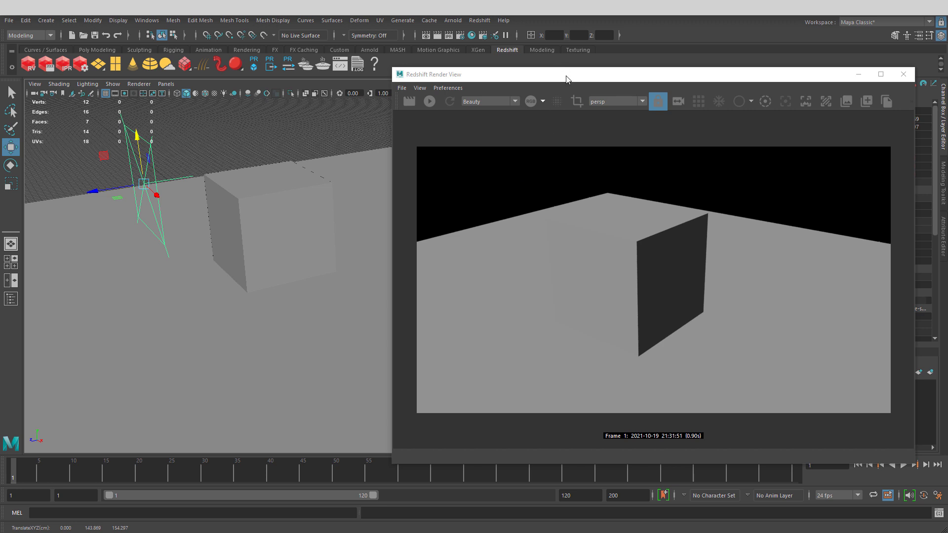
drag(567, 79, 572, 70)
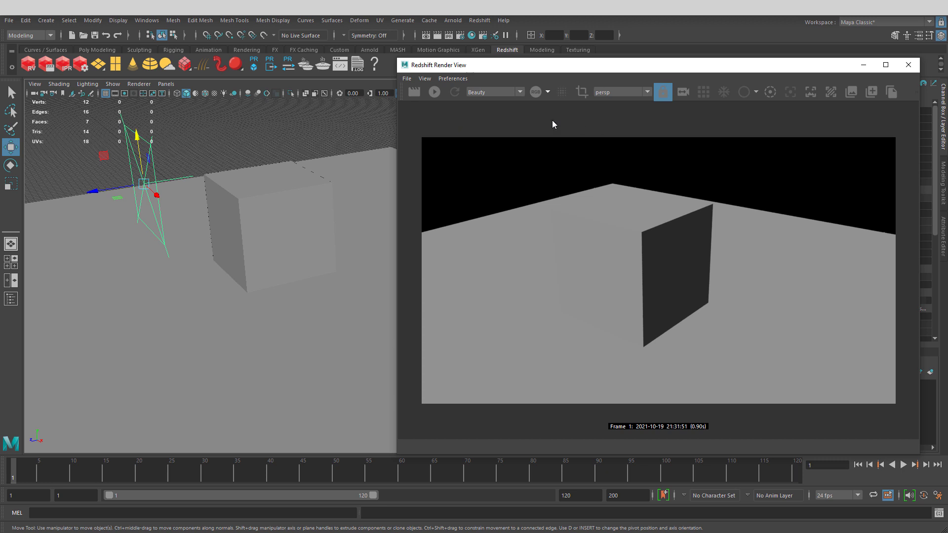
click(415, 93)
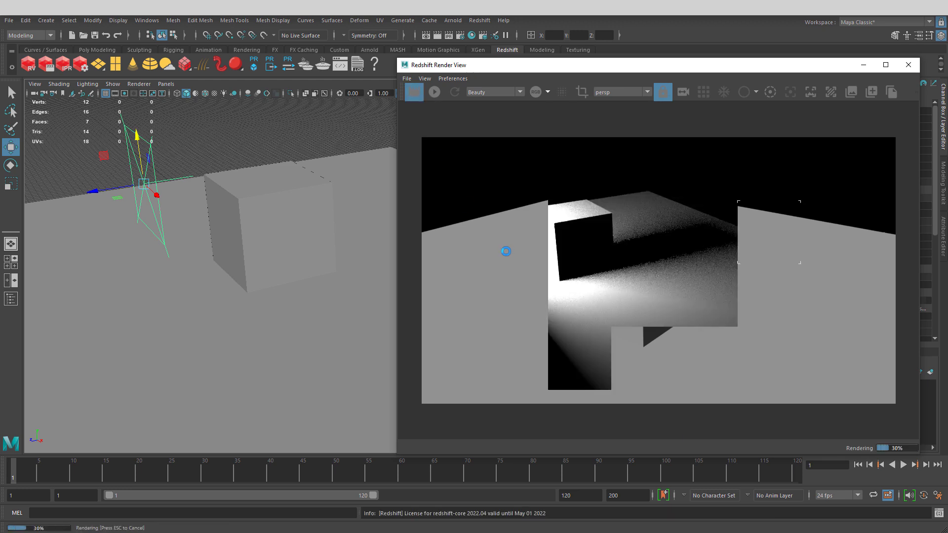
Move the area light farther away from the cube along Z
alt+right_drag(188, 245, 232, 252)
alt+middle_drag(233, 252, 381, 296)
alt+drag(381, 297, 320, 266)
alt+middle_drag(319, 267, 321, 301)
alt+right_drag(321, 300, 295, 281)
alt+middle_drag(295, 281, 269, 288)
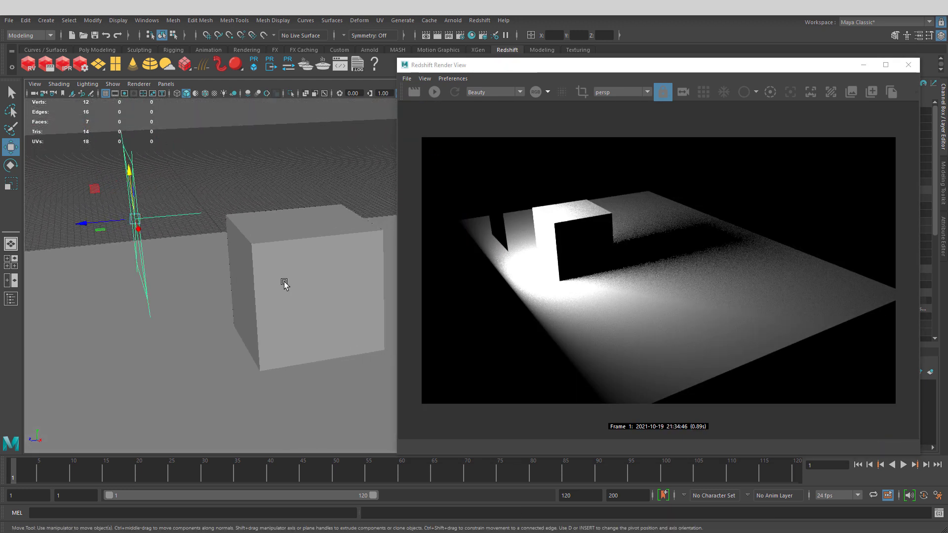
drag(107, 222, 53, 229)
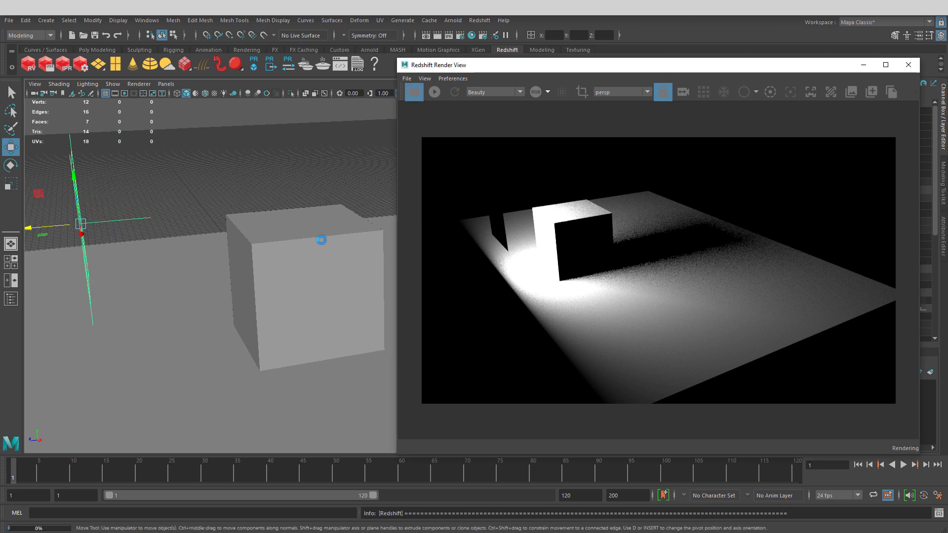
Move the area light farther from the cube along Z, rendering the scene again after each adjustment
drag(47, 228, 48, 228)
click(415, 95)
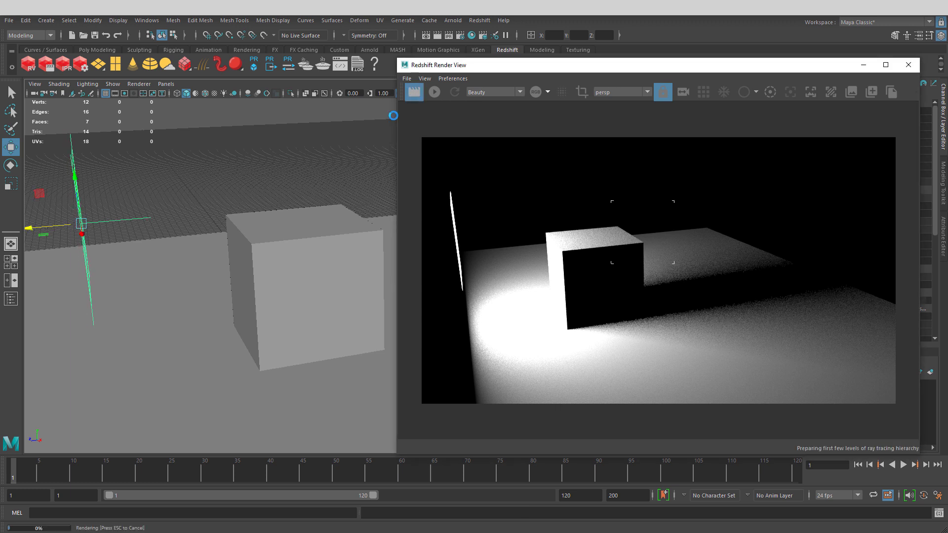
alt+middle_drag(221, 223, 262, 224)
scroll(252, 225, up, 1)
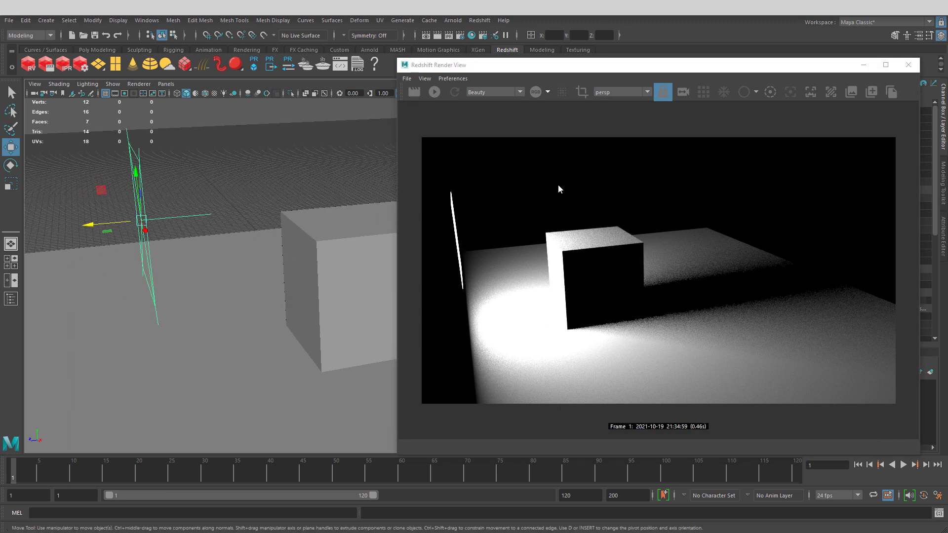
drag(120, 222, 48, 228)
alt+middle_drag(117, 228, 128, 236)
drag(82, 248, 69, 250)
click(414, 92)
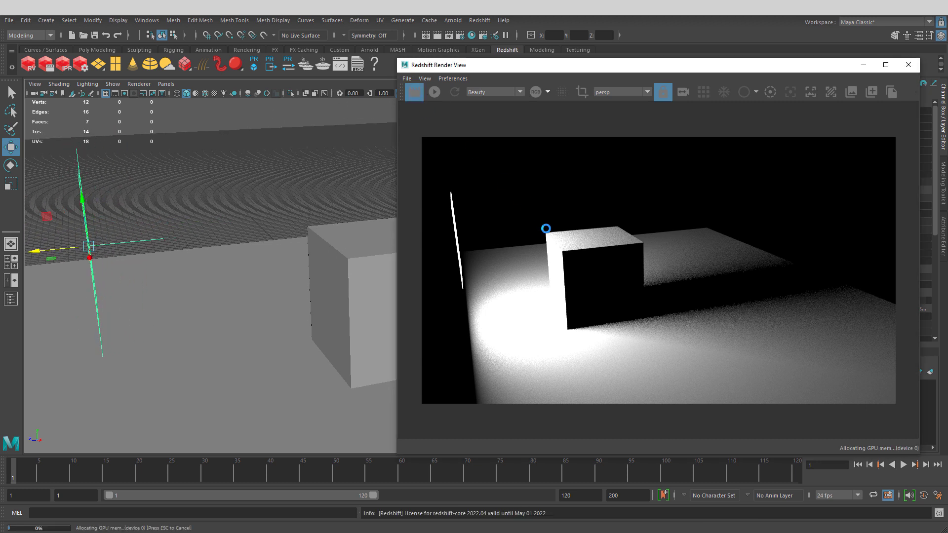
Shift the area light still farther from the cube, raise it slightly in Y, and render the scene again
key(f)
drag(197, 266, 99, 271)
drag(107, 230, 106, 217)
click(419, 94)
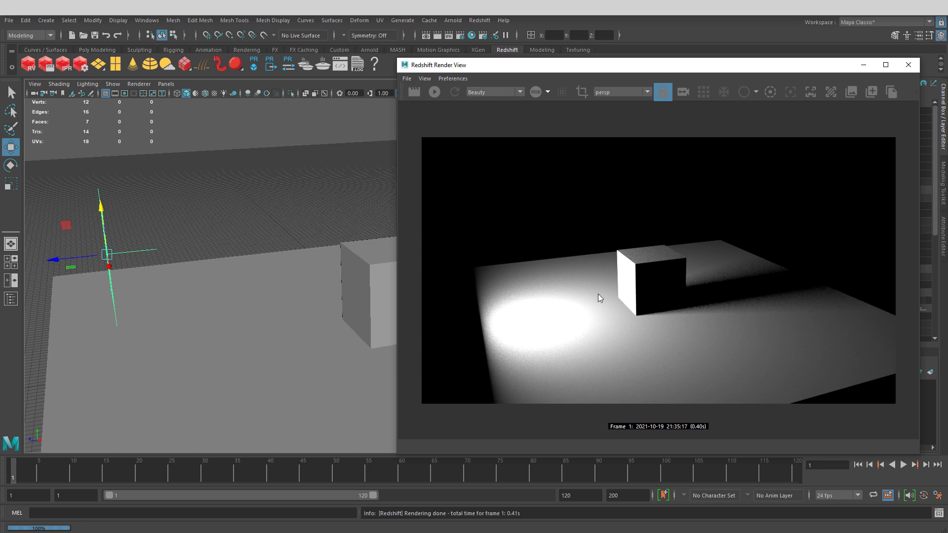
Examine the lighting and shadow in the rendered image by zooming, panning and reframing it in the Redshift Render View
scroll(579, 289, up, 2)
alt+right_drag(600, 285, 832, 306)
alt+middle_drag(670, 279, 728, 269)
alt+right_drag(645, 271, 622, 271)
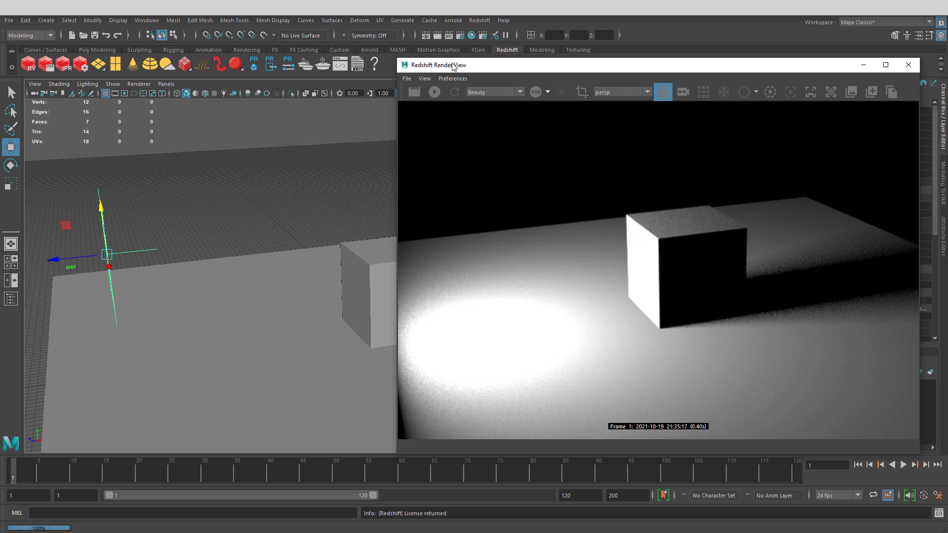
alt+right_drag(692, 219, 785, 210)
middle_drag(785, 211, 467, 224)
alt+right_drag(467, 224, 442, 224)
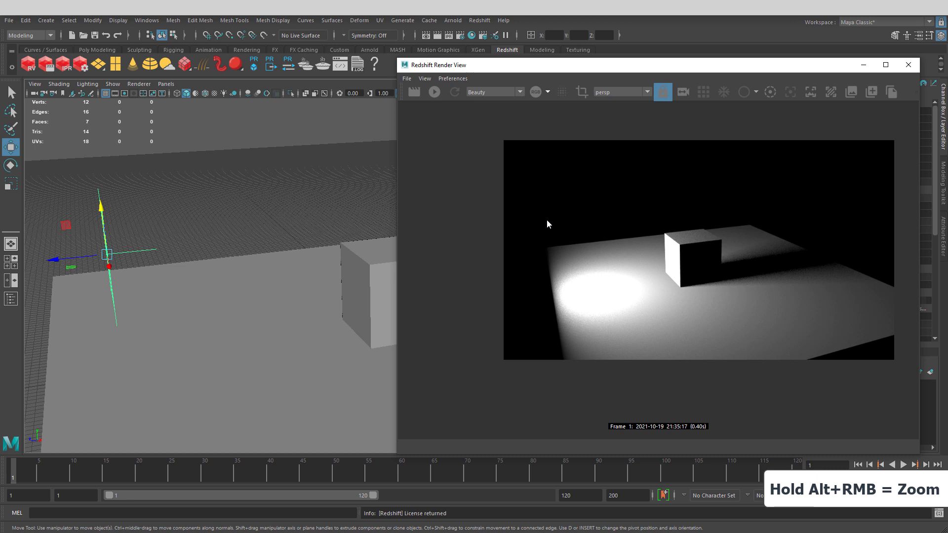
alt+right_drag(541, 219, 584, 226)
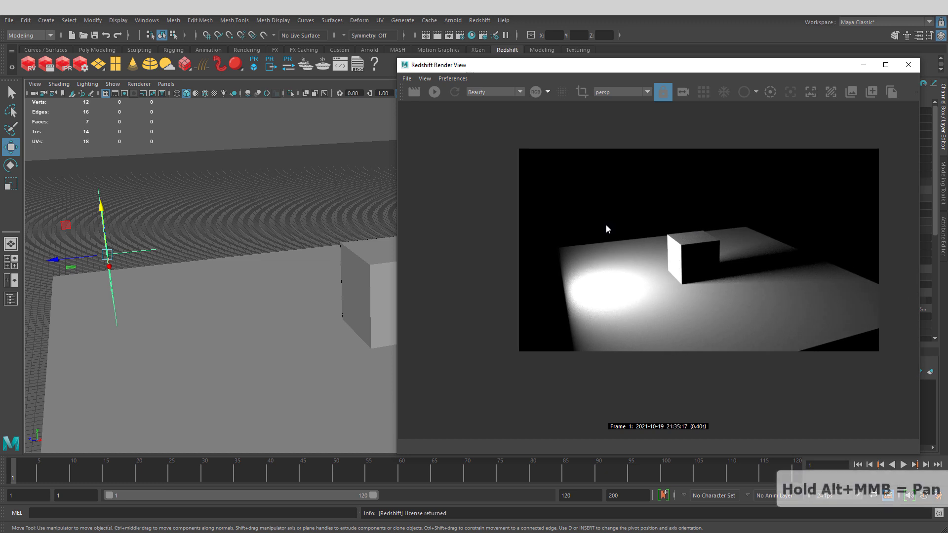
alt+middle_drag(601, 229, 561, 254)
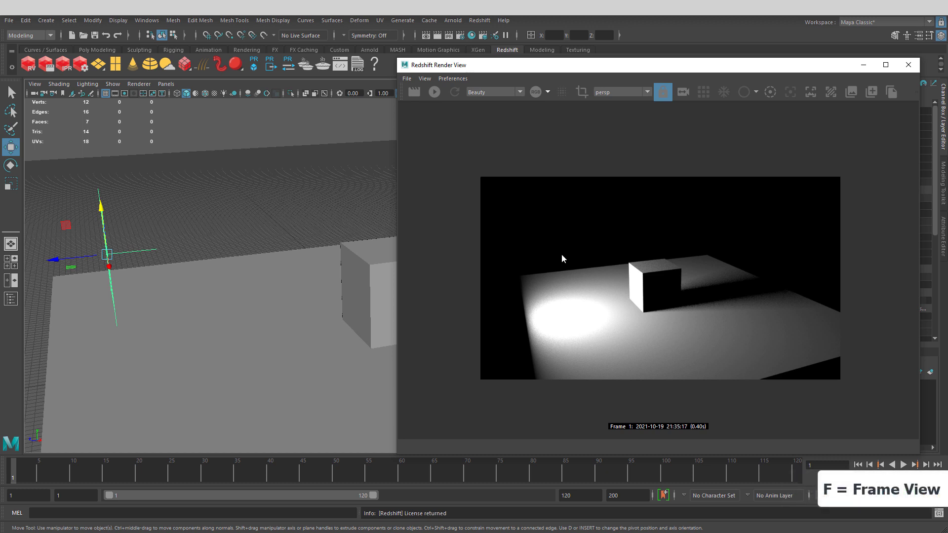
key(f)
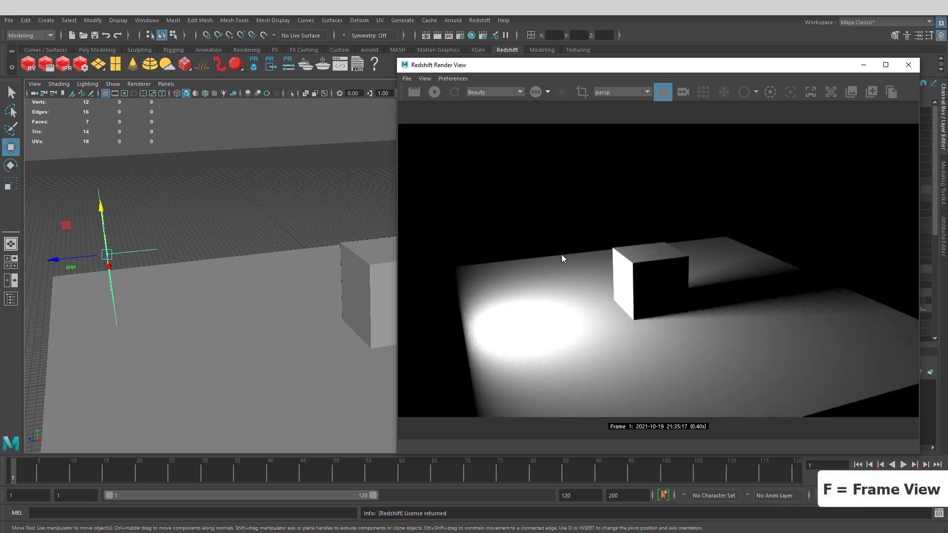
alt+right_drag(562, 253, 493, 249)
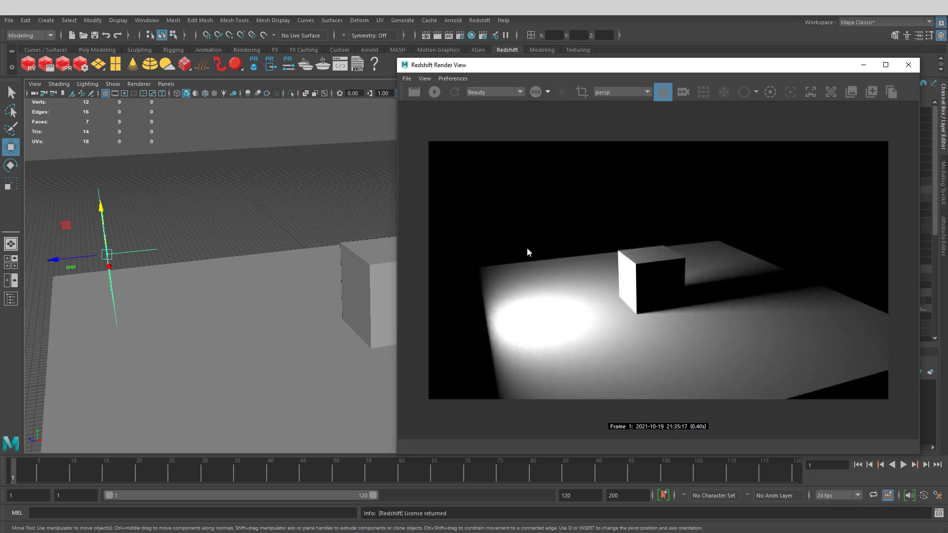
mouse_move(633, 241)
alt+middle_down()
mouse_move(690, 252)
mouse_move(589, 246)
mouse_move(670, 237)
mouse_move(601, 239)
mouse_move(669, 262)
mouse_move(635, 248)
alt+middle_up()
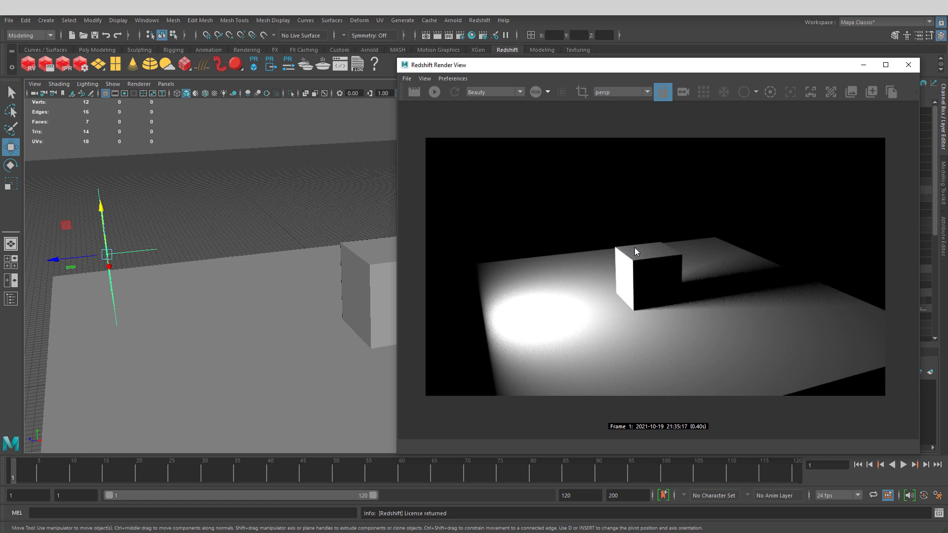
Show the cameras available for rendering in the Redshift Render View
click(608, 93)
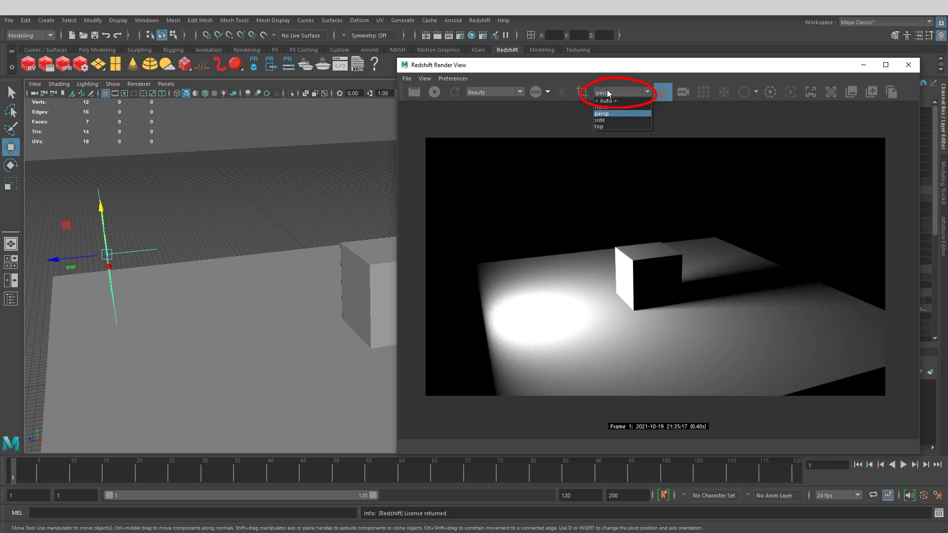